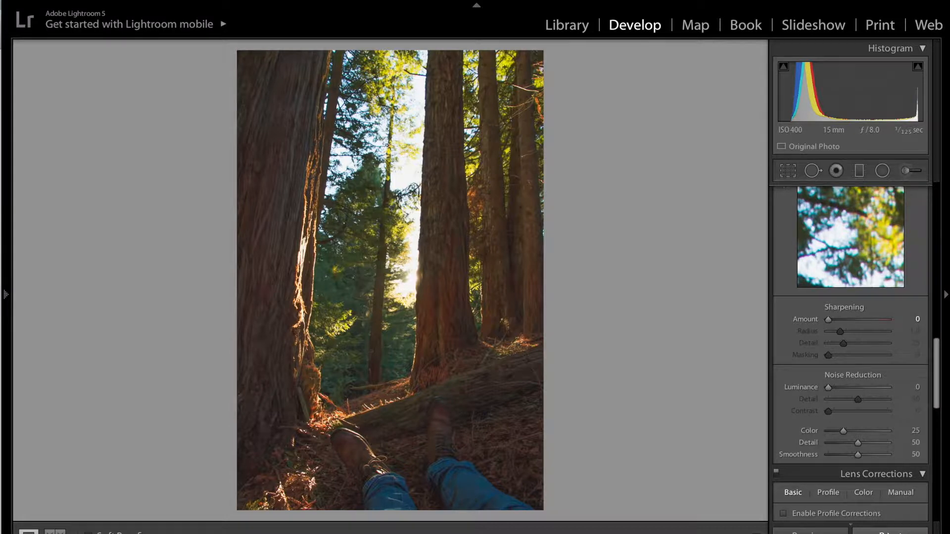
Reset all develop adjustments on the redwood forest photo to its original state.
click(889, 531)
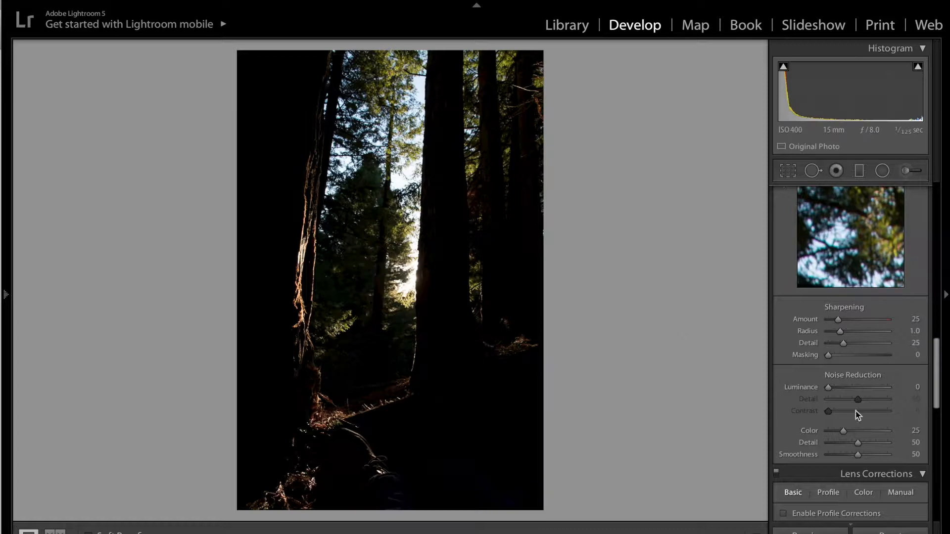
scroll(857, 405, up, 10)
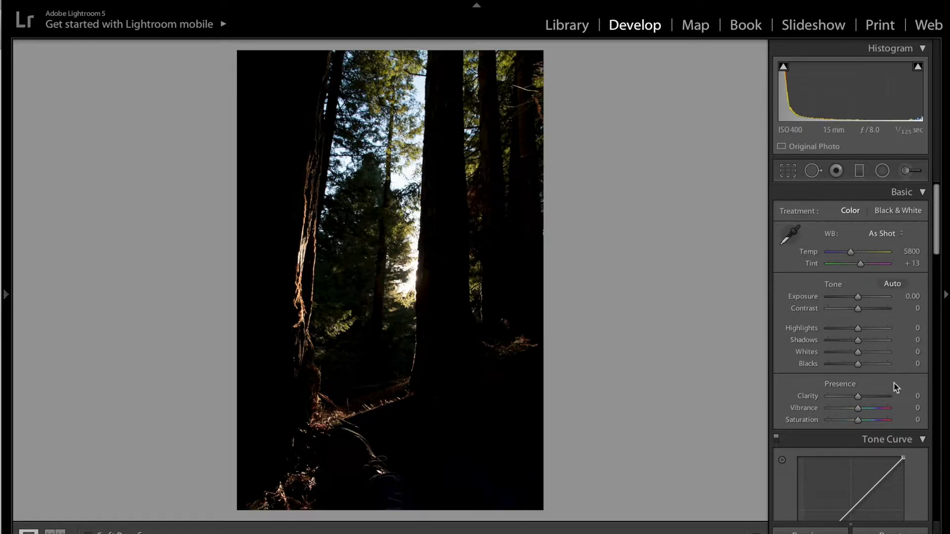
drag(859, 302, 875, 297)
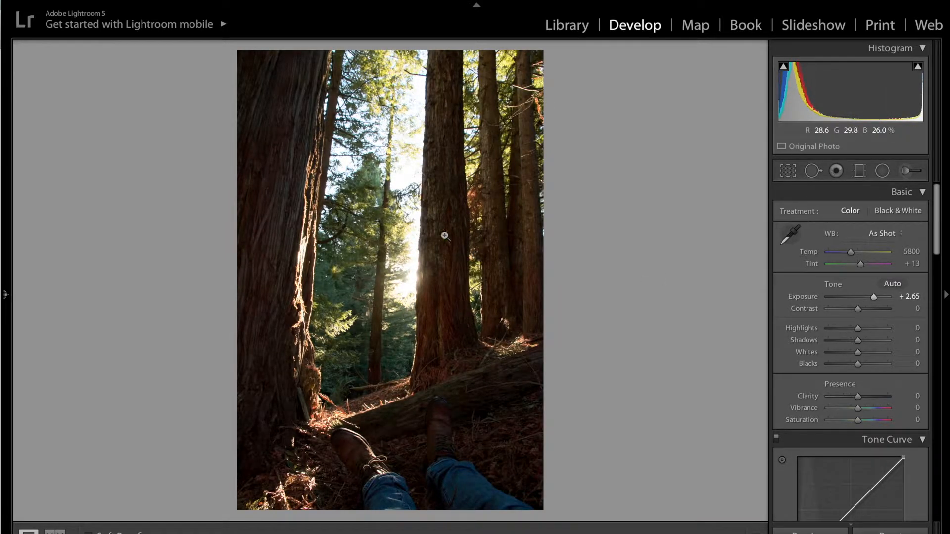
key(ctrl+z)
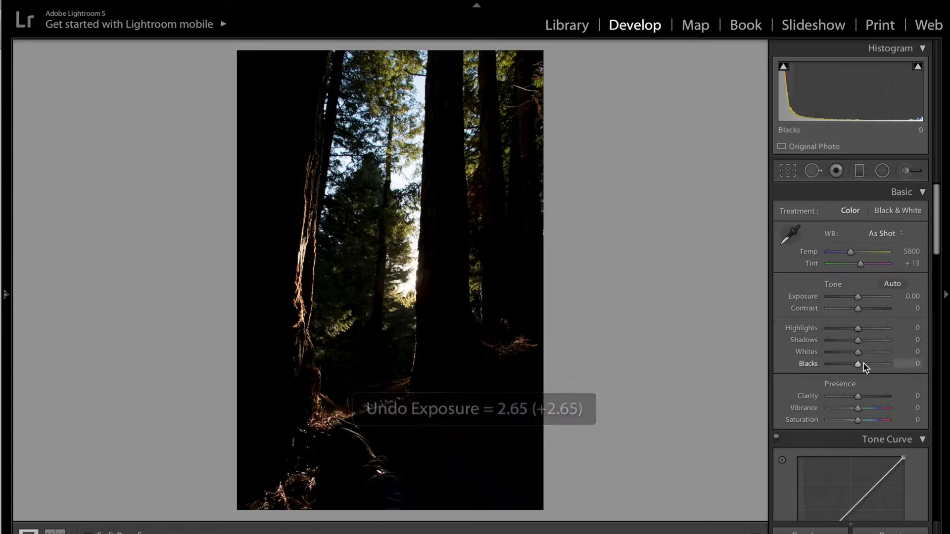
Raise the shadows to +100 and the blacks to +93, and compare the before and after versions.
drag(859, 341, 885, 365)
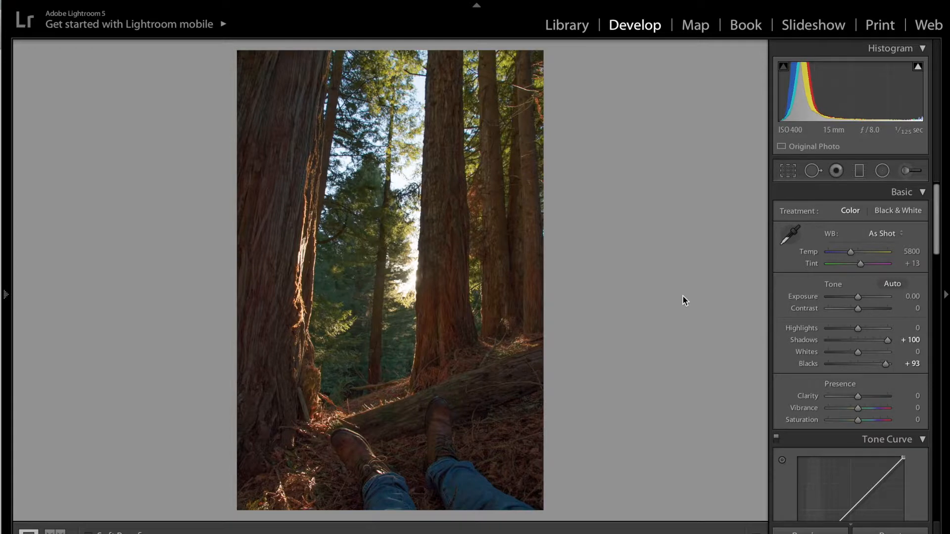
key(y)
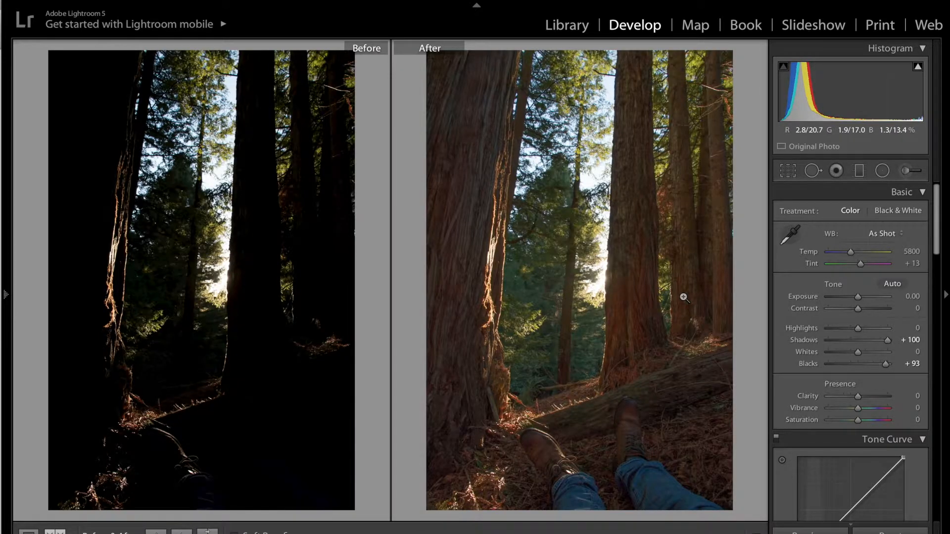
key(y)
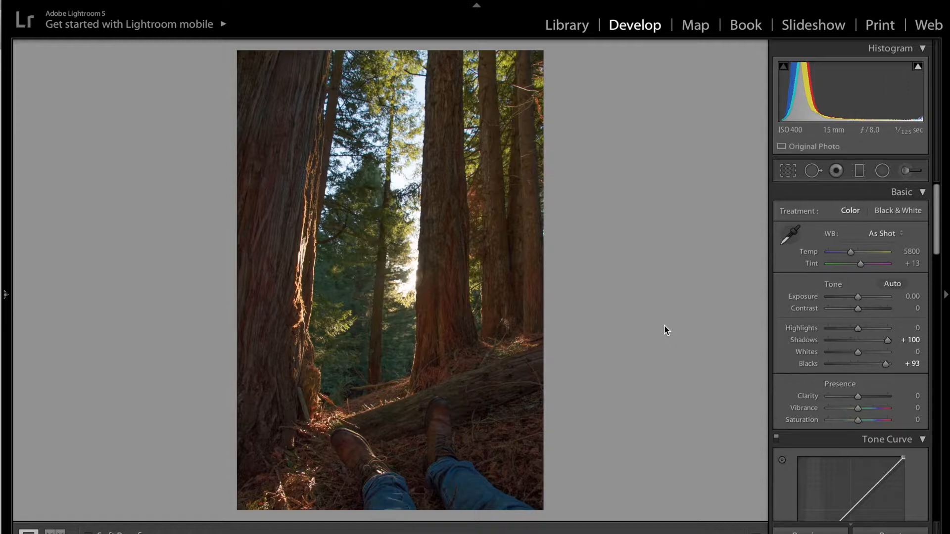
Raise the photo's highlights to +21 and the exposure to +0.15.
scroll(836, 346, down, 5)
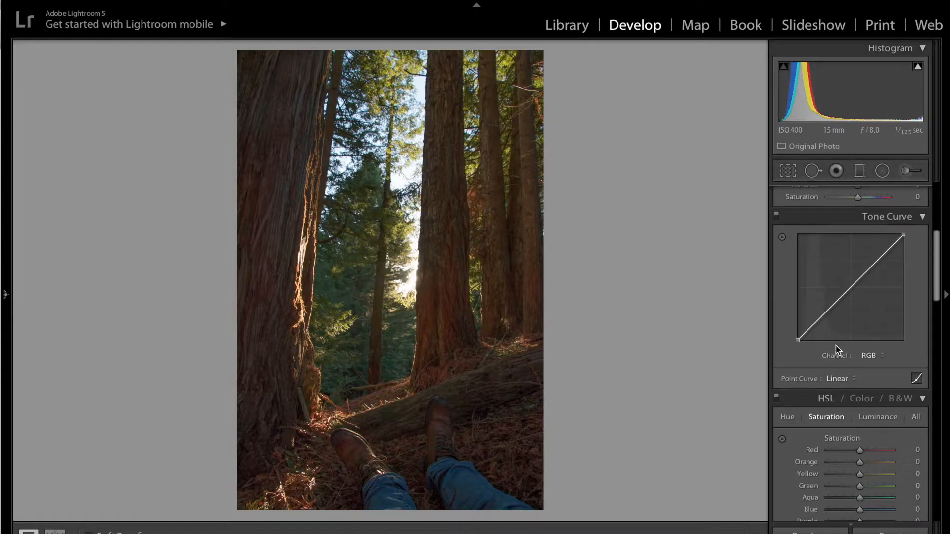
scroll(836, 345, up, 5)
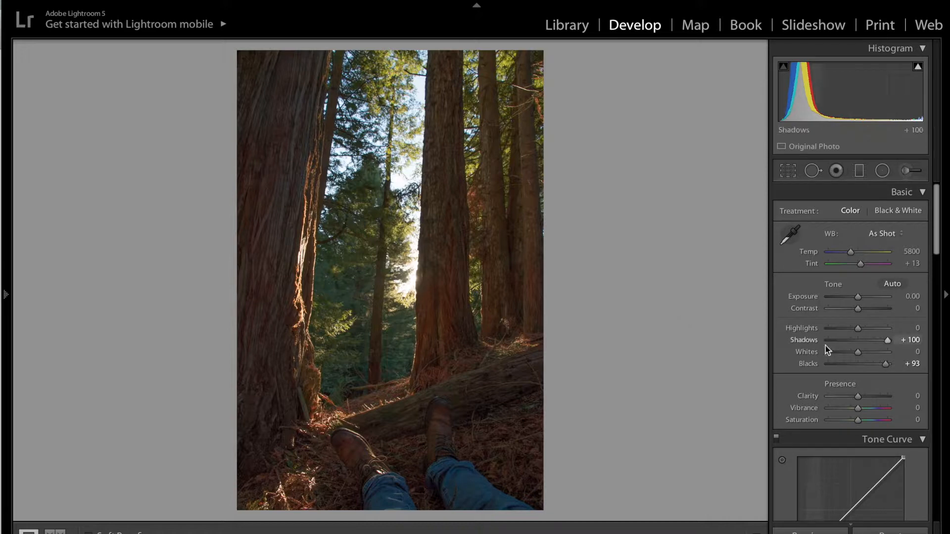
drag(857, 331, 865, 332)
drag(859, 299, 860, 297)
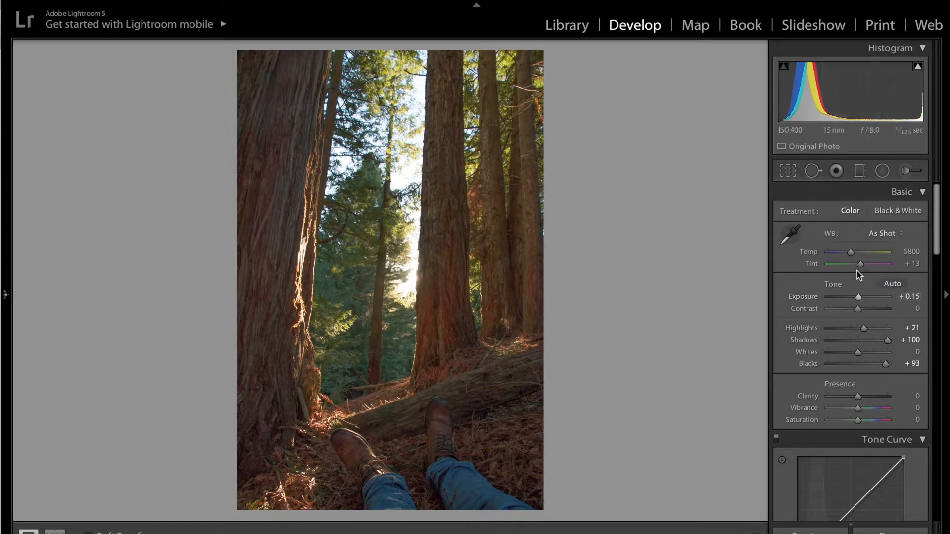
Warm the white balance temperature to 6020 and set the exposure to +0.10.
drag(851, 252, 852, 252)
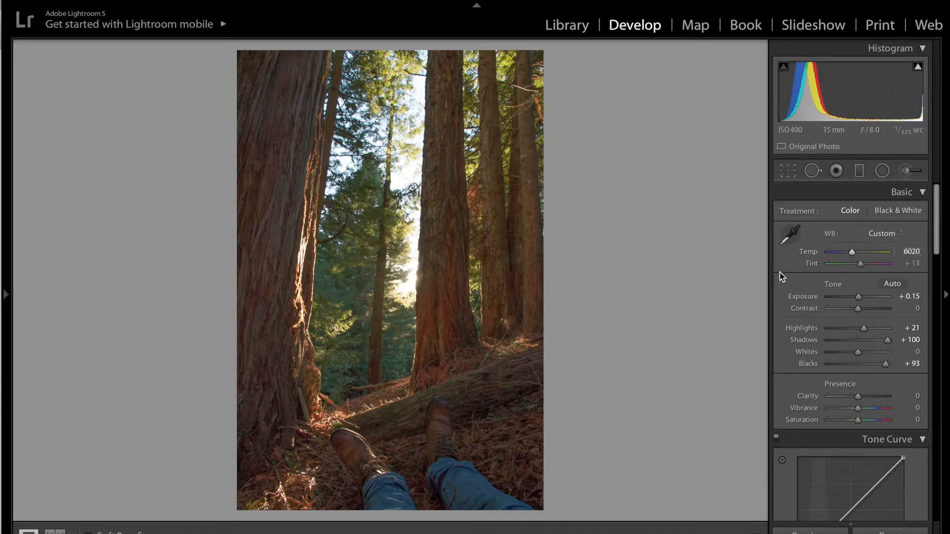
double_click(858, 298)
drag(857, 298, 859, 299)
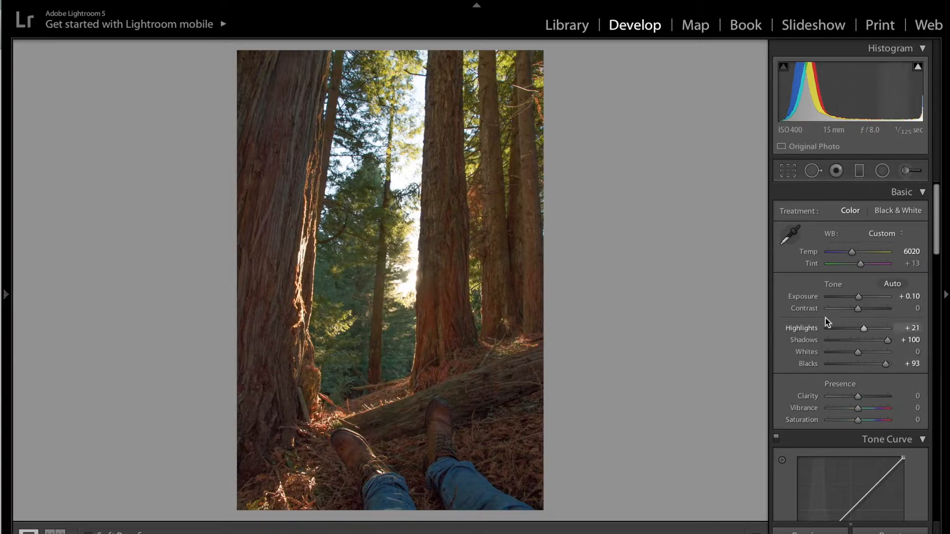
click(463, 320)
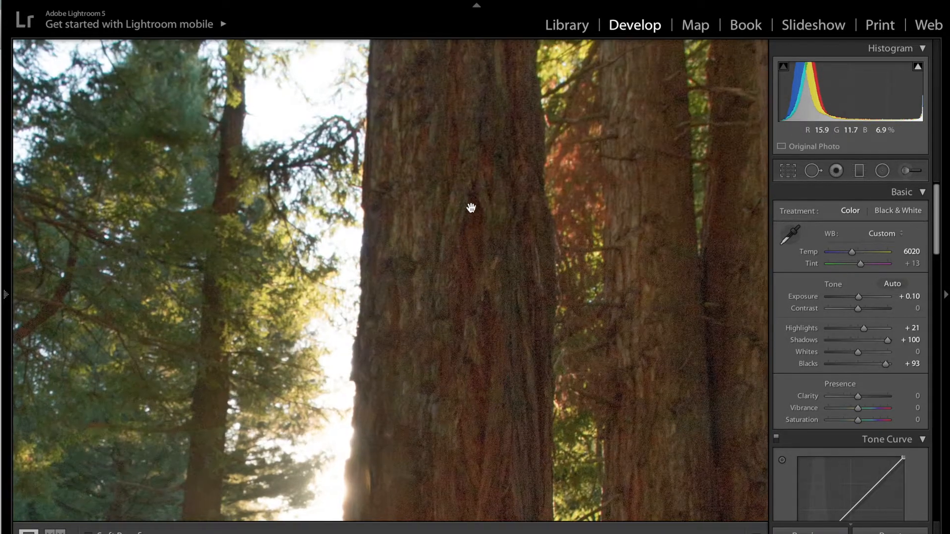
drag(440, 363, 433, 203)
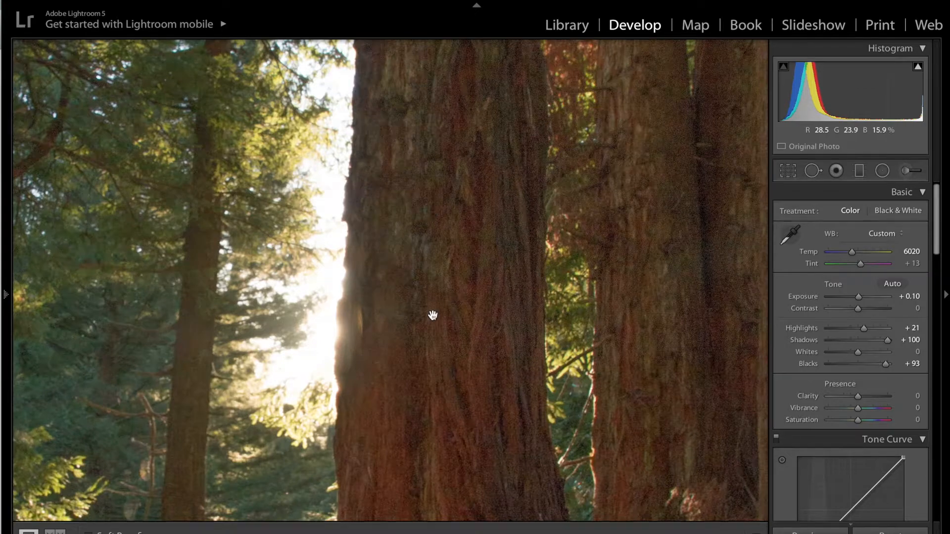
click(433, 315)
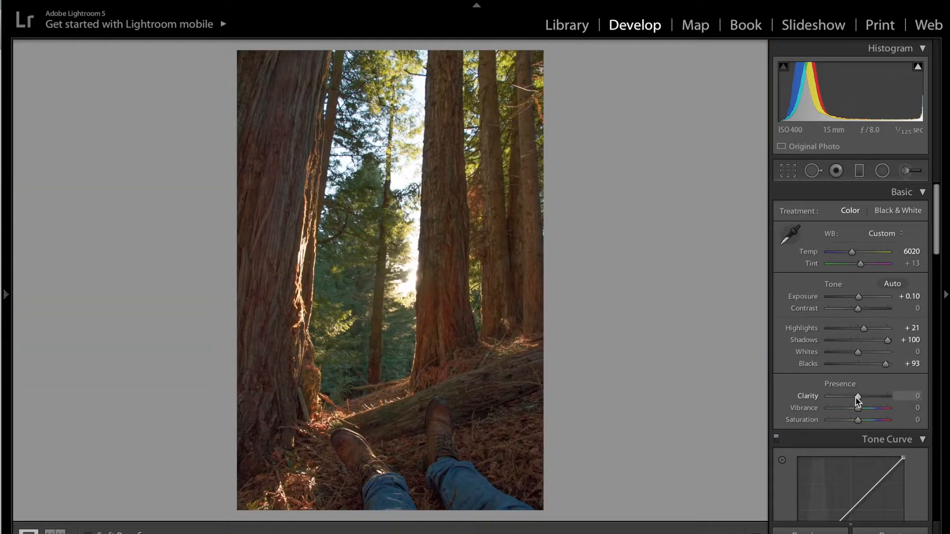
drag(858, 400, 871, 401)
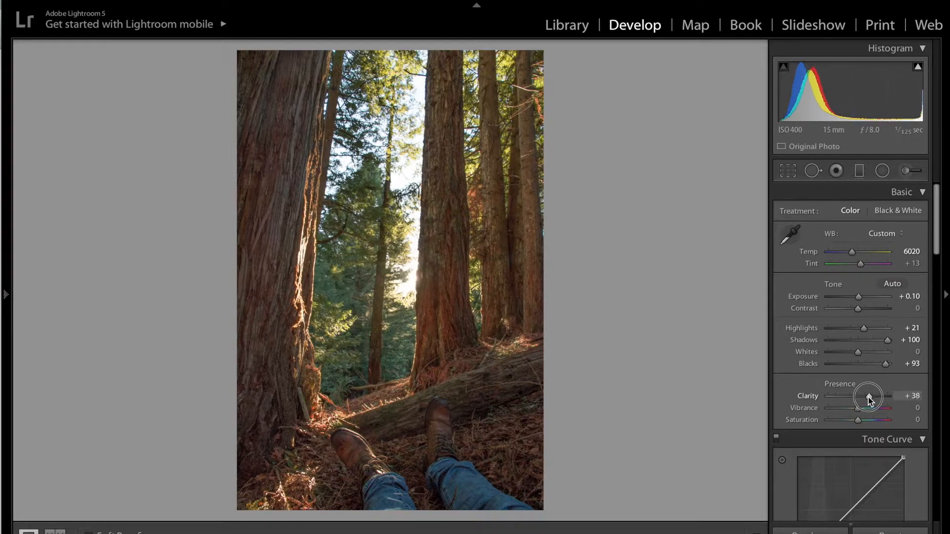
key(ctrl+z)
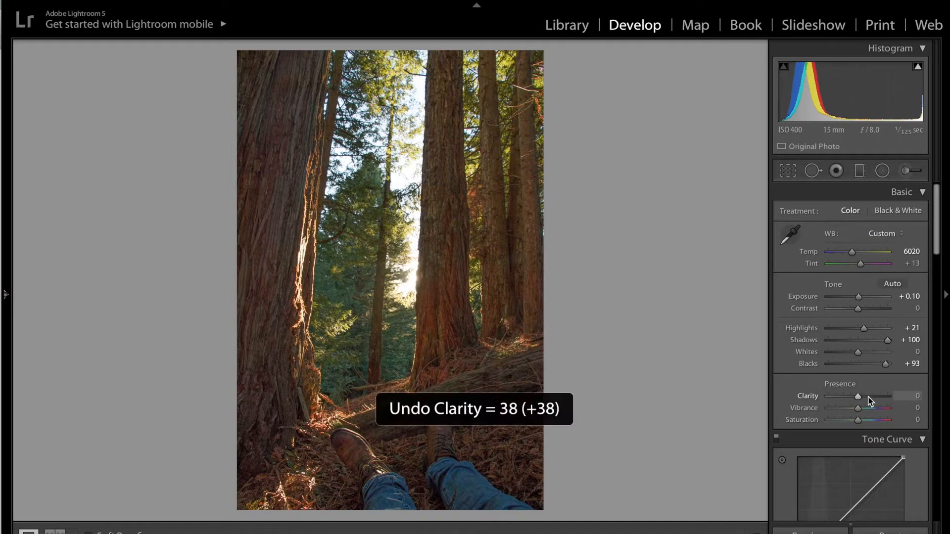
Set the photo's vibrance to +6 and its saturation to +12.
drag(859, 411, 861, 421)
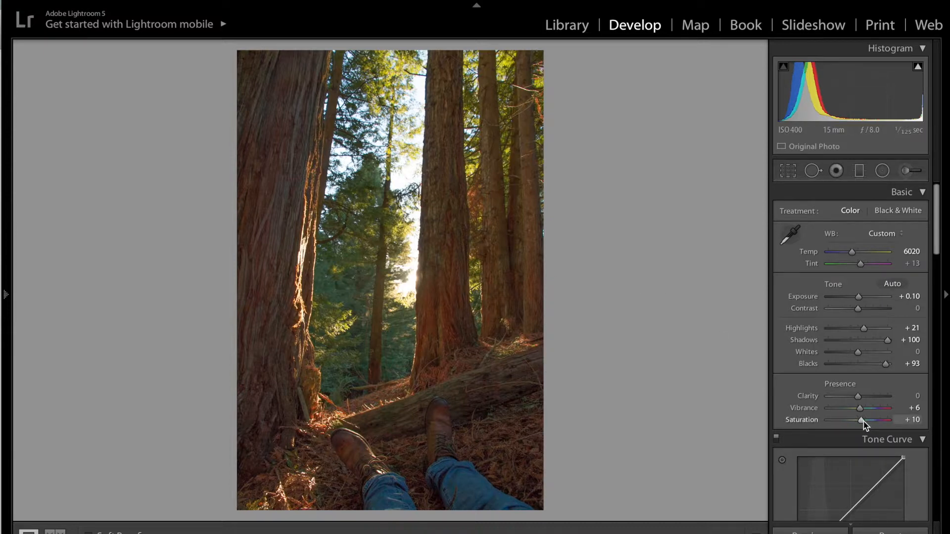
drag(863, 421, 861, 421)
Add a lower and an upper point to the RGB tone curve, lift its black end and put the lower point at about 31.8/30.6 %.
scroll(863, 421, down, 5)
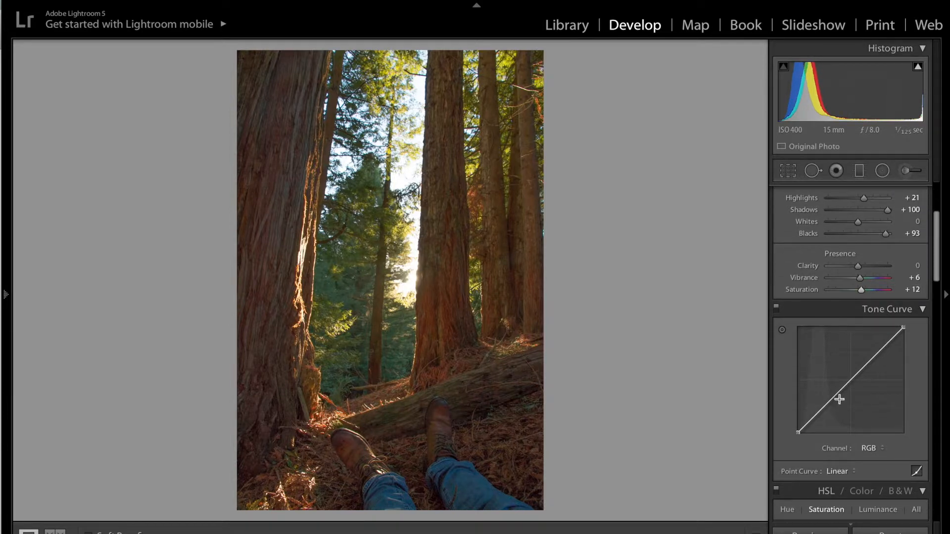
click(823, 406)
click(871, 361)
mouse_move(826, 408)
mouse_down()
mouse_move(824, 418)
mouse_move(831, 400)
mouse_up()
drag(797, 435, 798, 422)
click(830, 396)
drag(831, 395, 831, 396)
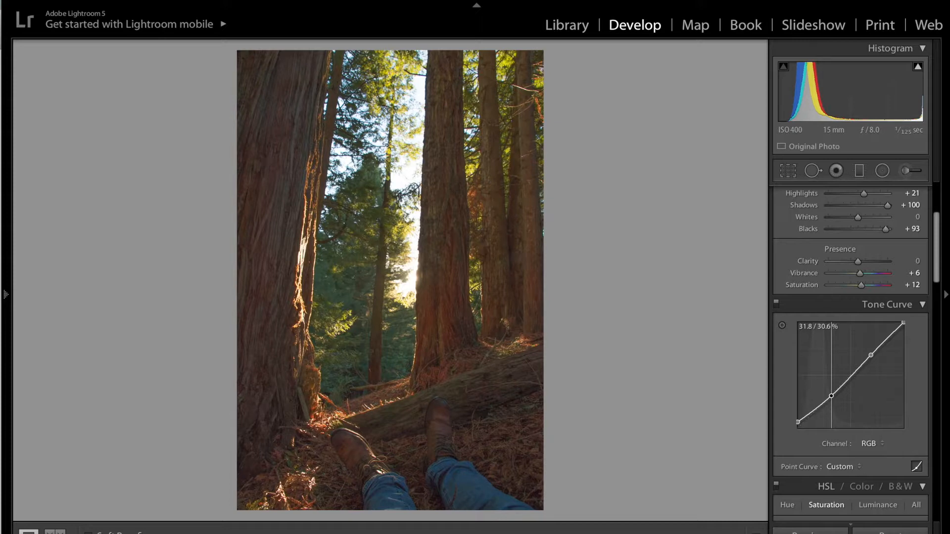
Raise the tone curve's upper point slightly and pull its white end down a little.
click(871, 356)
drag(870, 355, 870, 351)
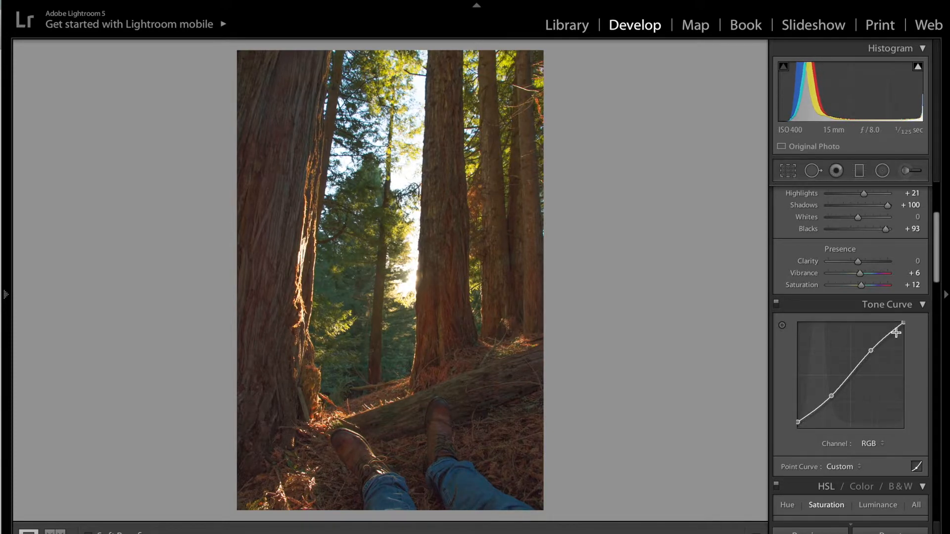
drag(904, 323, 903, 327)
Show the hue adjustments of the HSL section.
scroll(919, 340, down, 5)
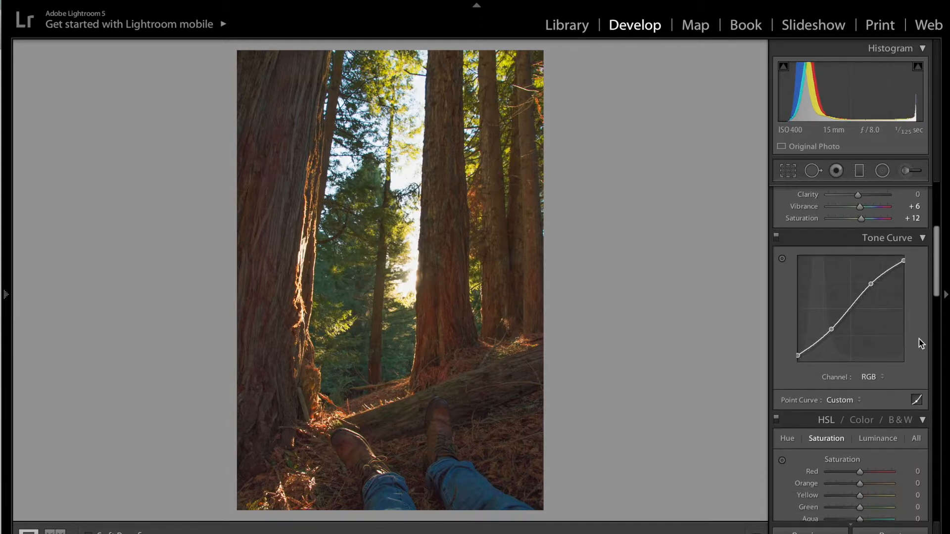
scroll(919, 340, down, 2)
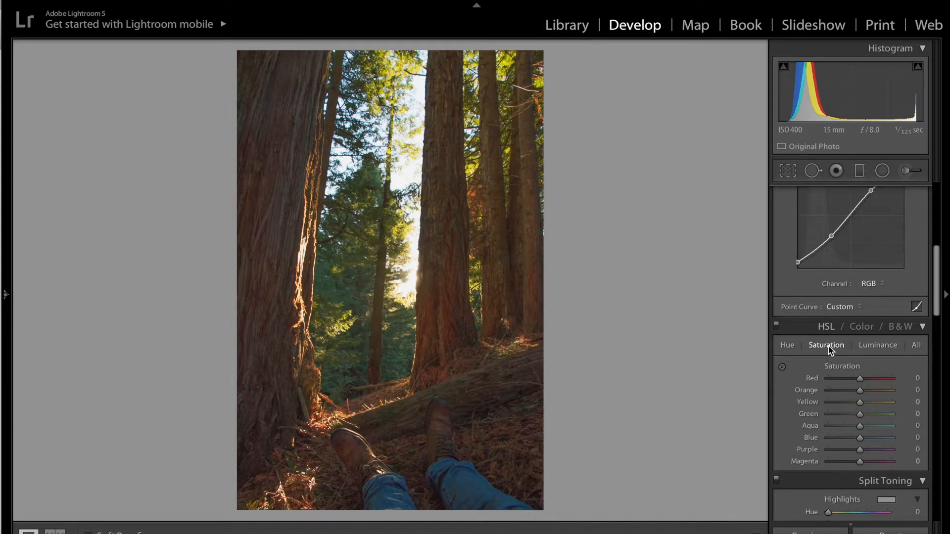
click(789, 346)
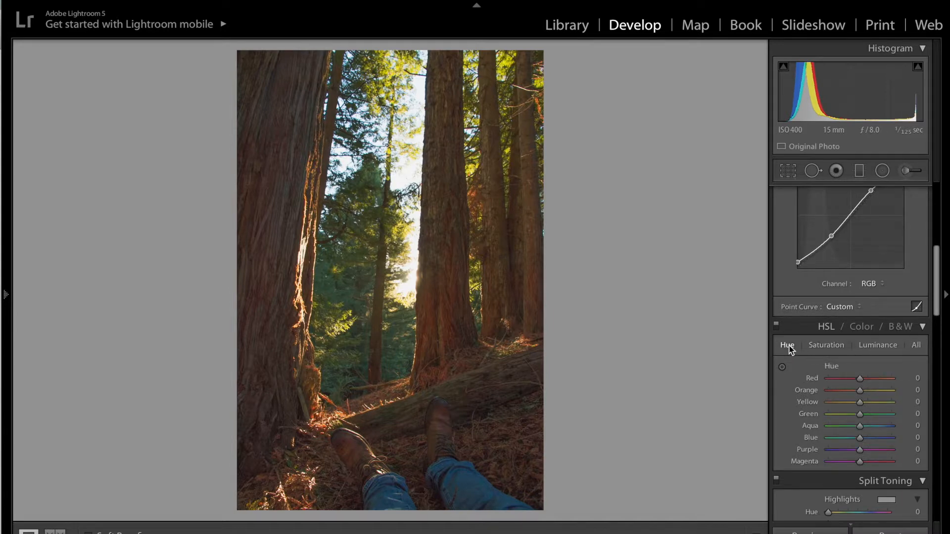
Set the sharpening amount to 0, undoing a trial increase to 52.
scroll(790, 349, down, 6)
scroll(790, 349, down, 6)
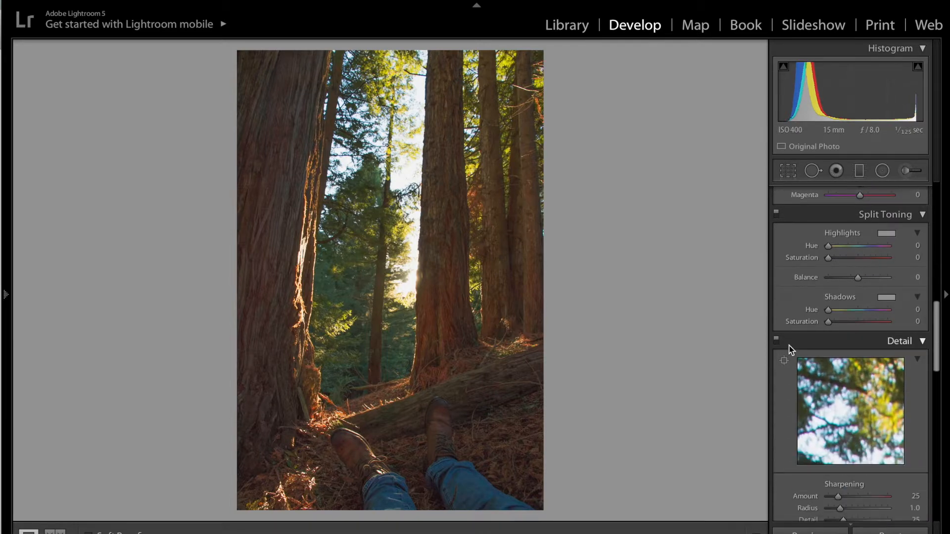
scroll(788, 349, down, 3)
click(439, 269)
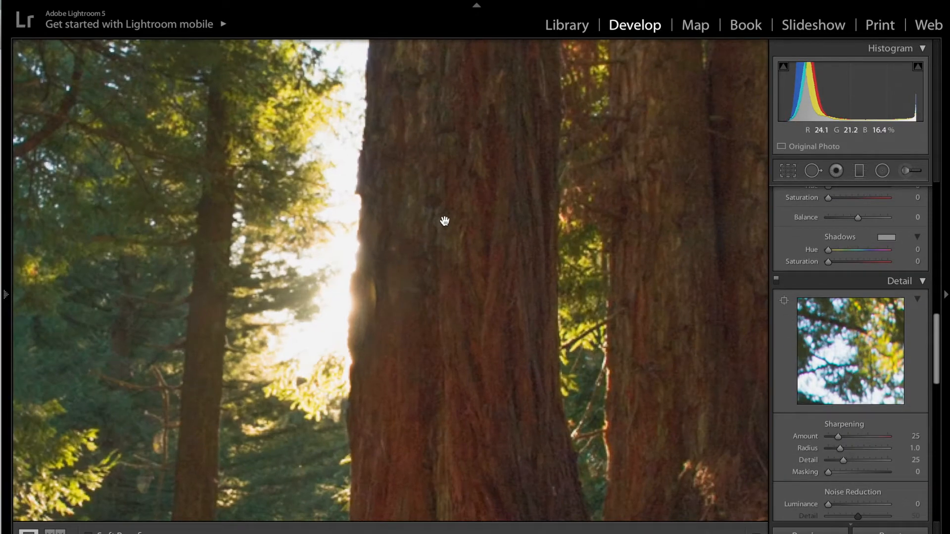
drag(837, 437, 822, 439)
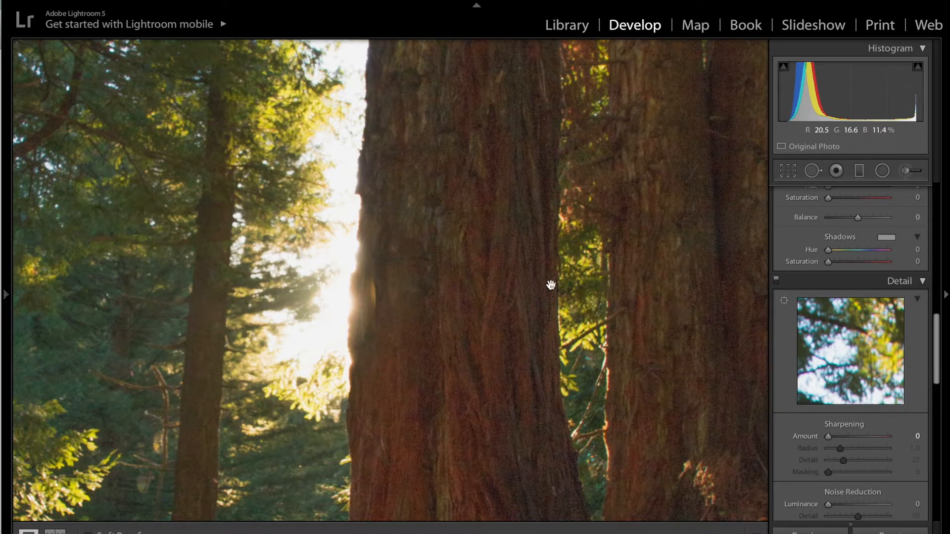
drag(828, 437, 849, 438)
key(ctrl+z)
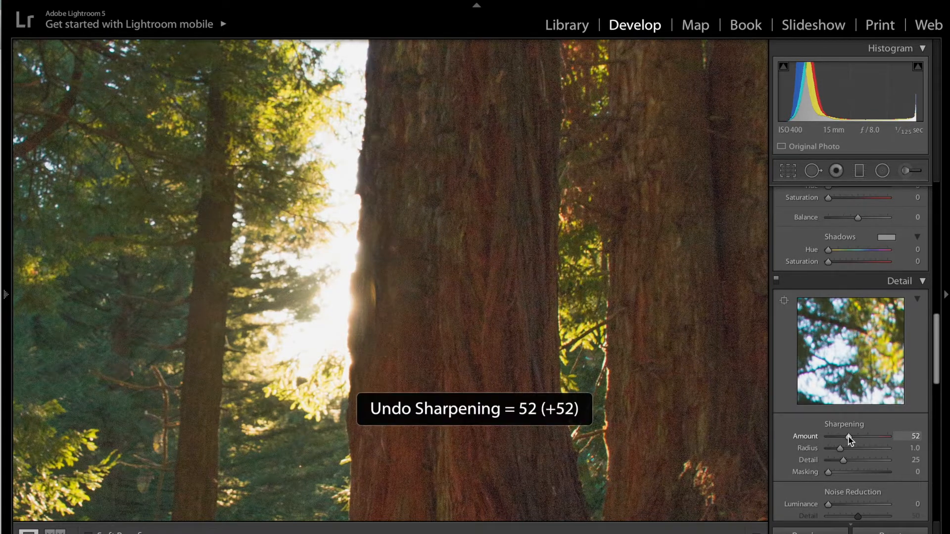
Set the luminance noise reduction to 17 and check the bark of the large tree trunk up close.
scroll(849, 440, down, 2)
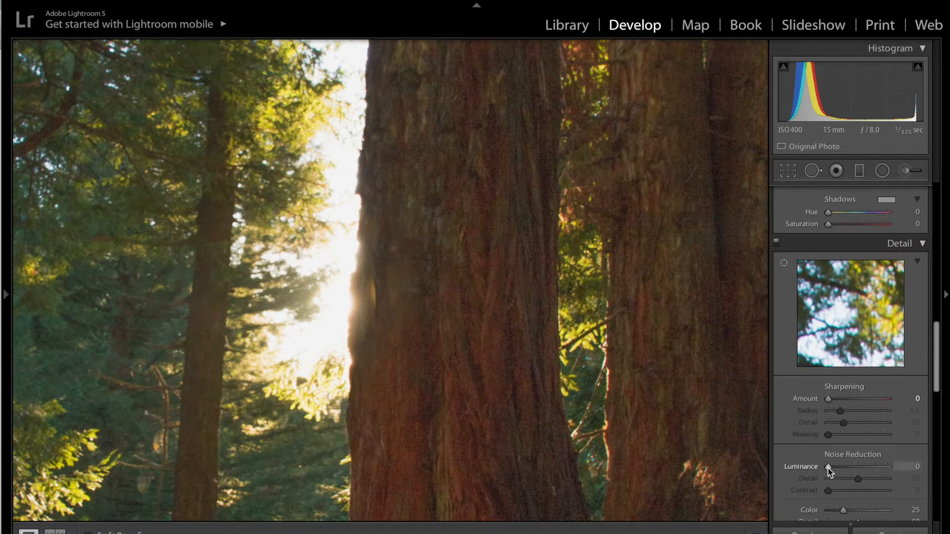
mouse_move(829, 468)
mouse_down()
mouse_move(867, 468)
mouse_move(845, 473)
mouse_up()
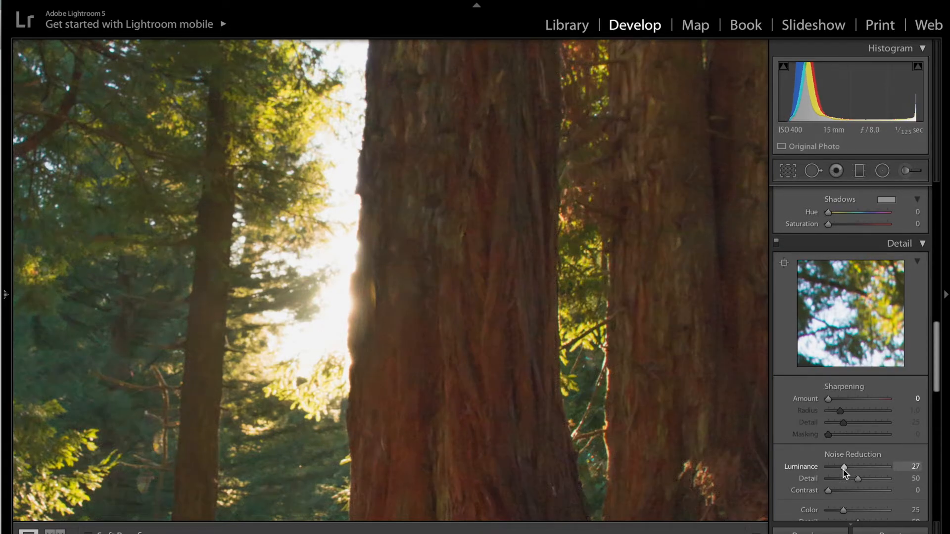
drag(843, 469, 838, 470)
click(655, 441)
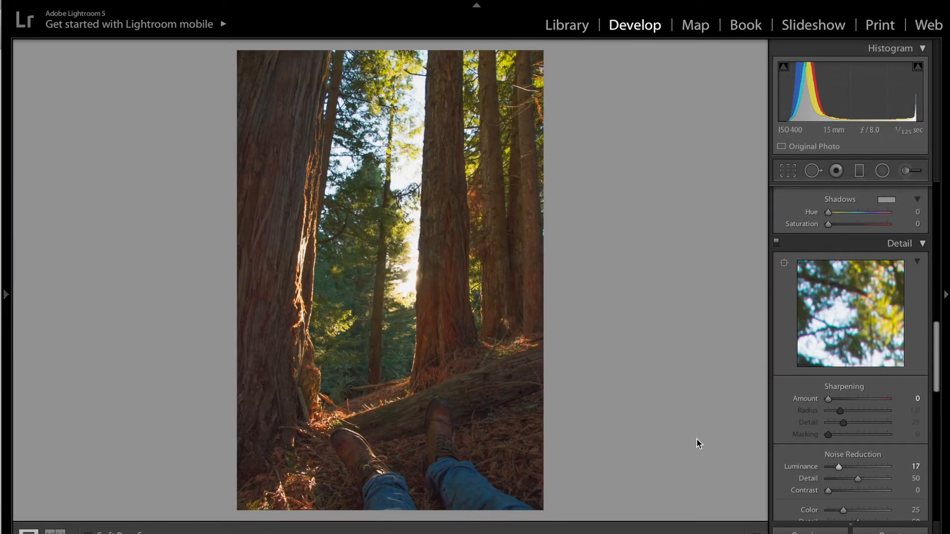
click(269, 233)
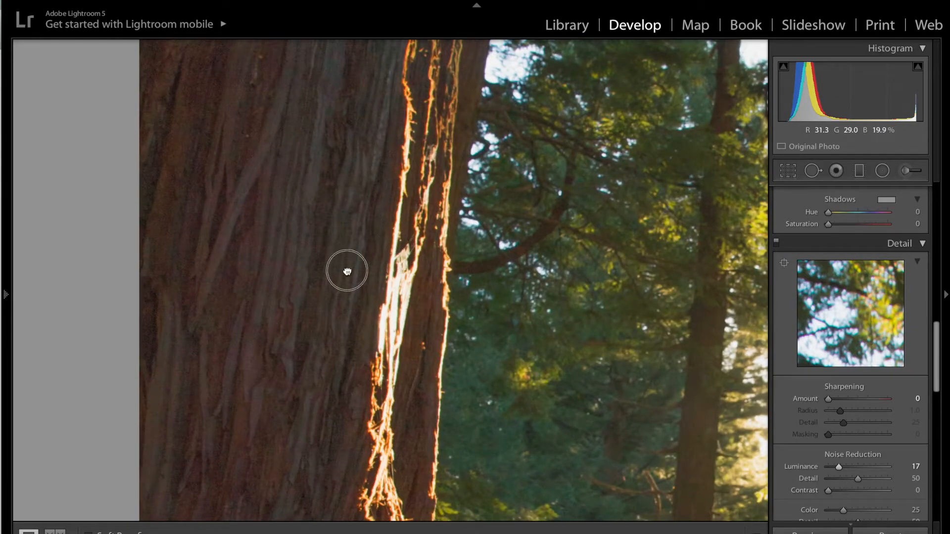
drag(372, 258, 328, 278)
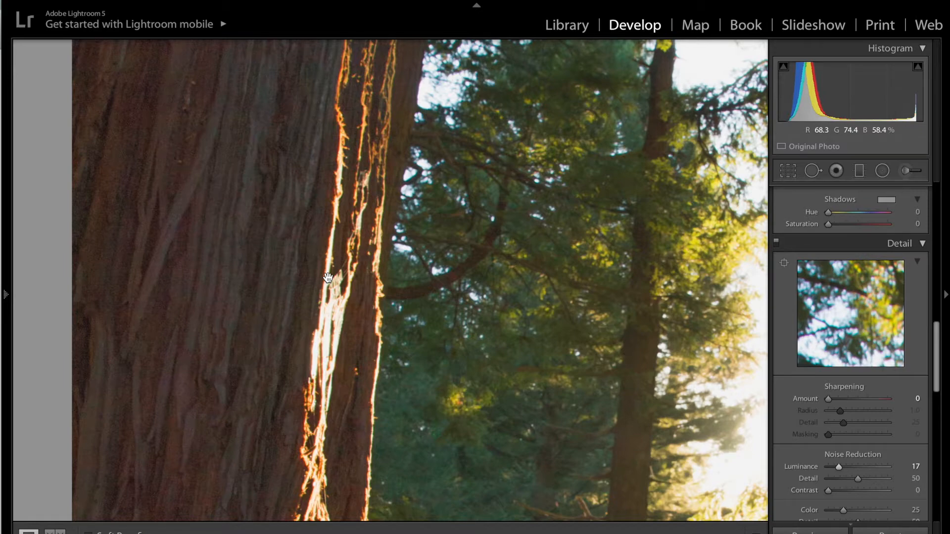
click(328, 278)
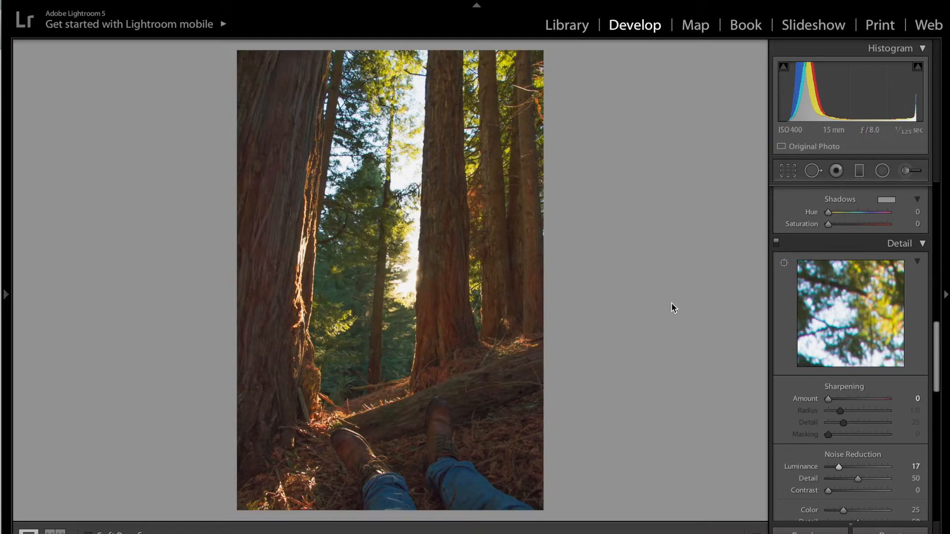
scroll(796, 319, down, 15)
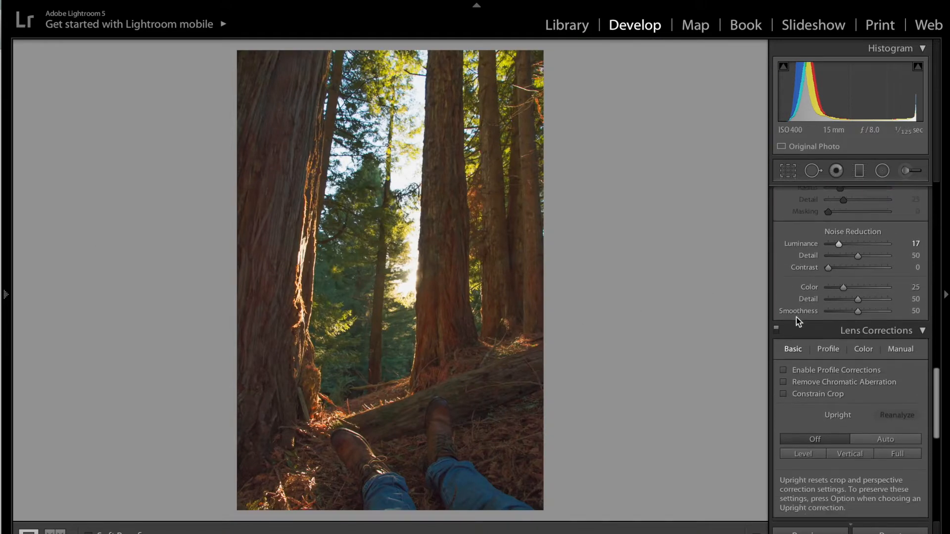
scroll(797, 317, down, 2)
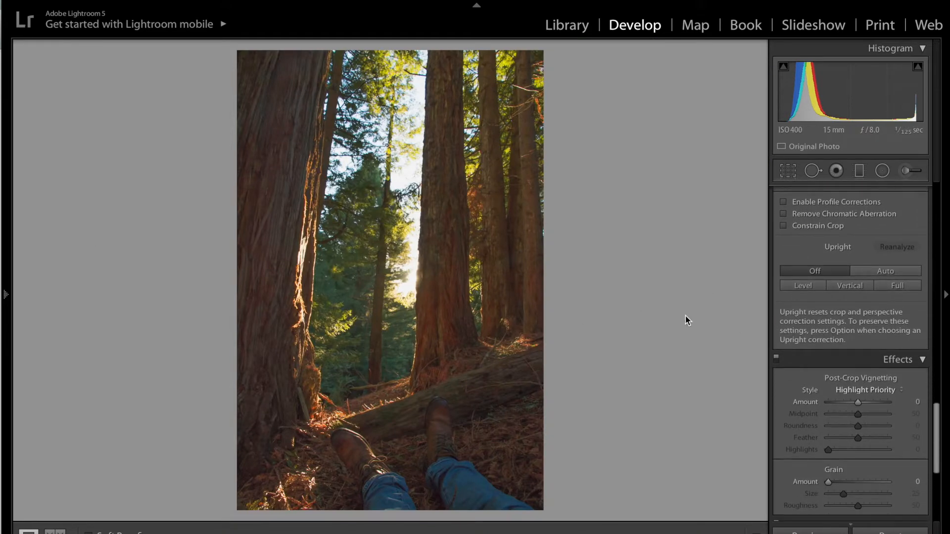
scroll(876, 330, up, 15)
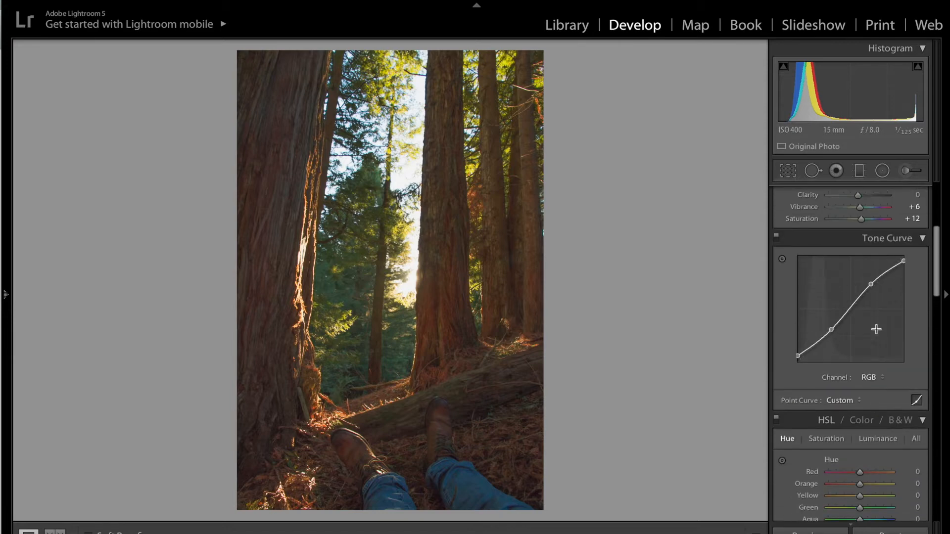
scroll(877, 330, up, 2)
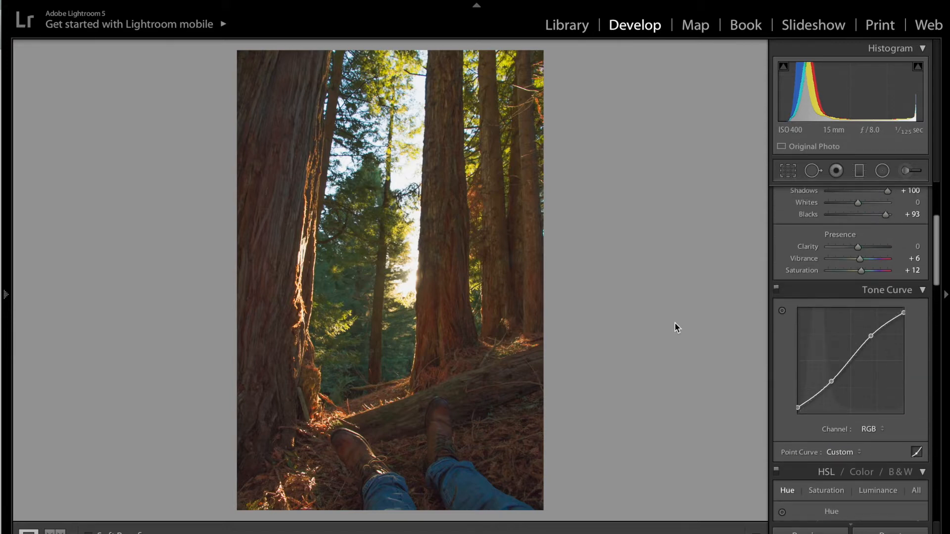